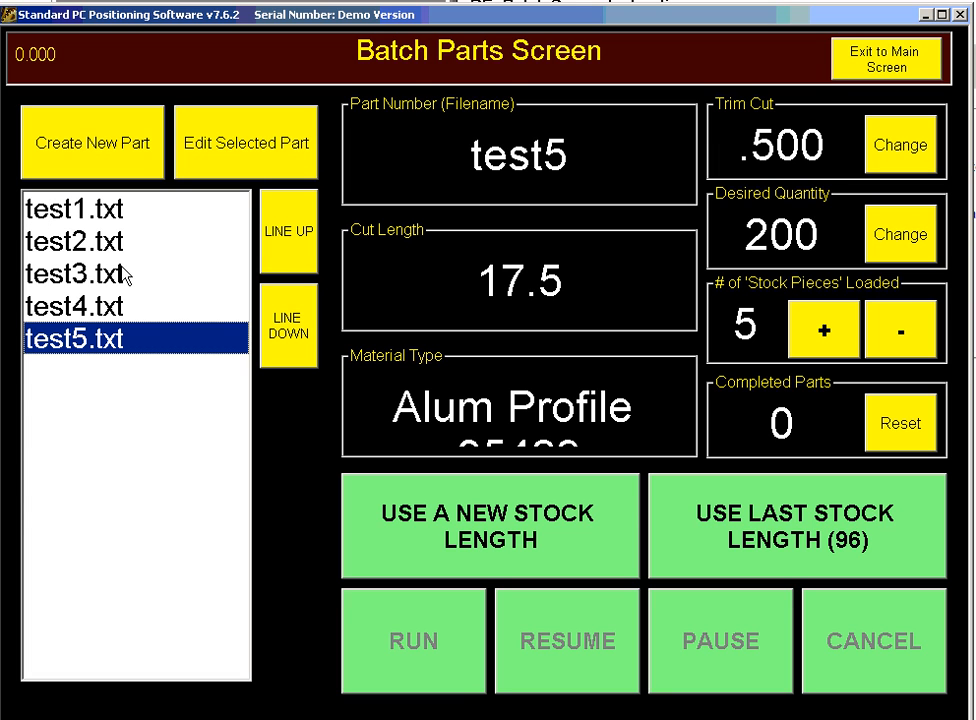
- Browse the saved parts test1 through test5 to view their details
click(80, 210)
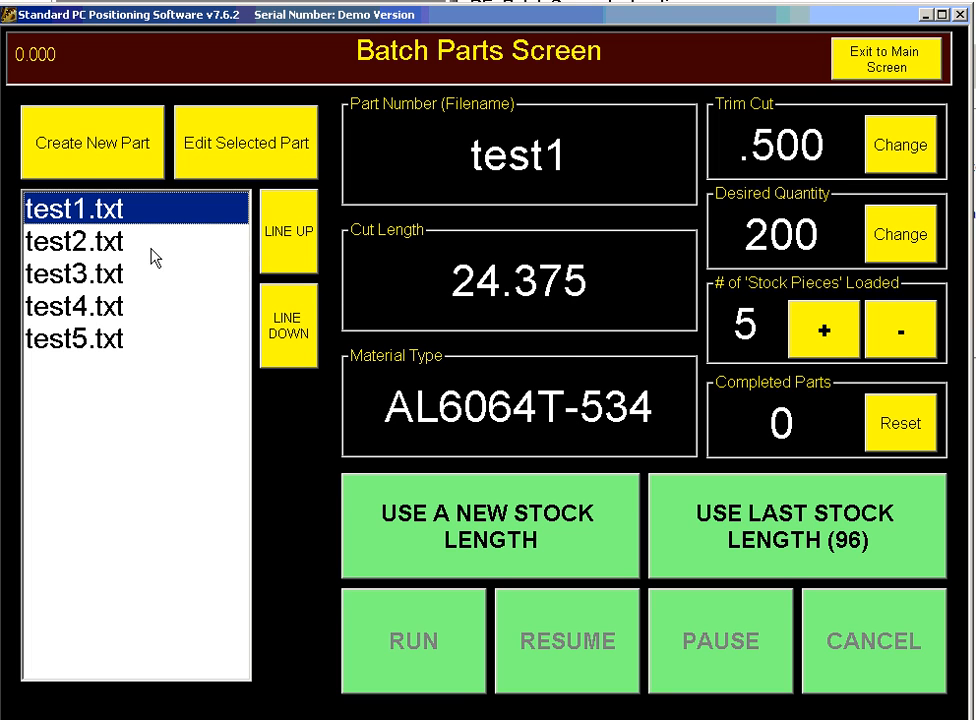
click(106, 250)
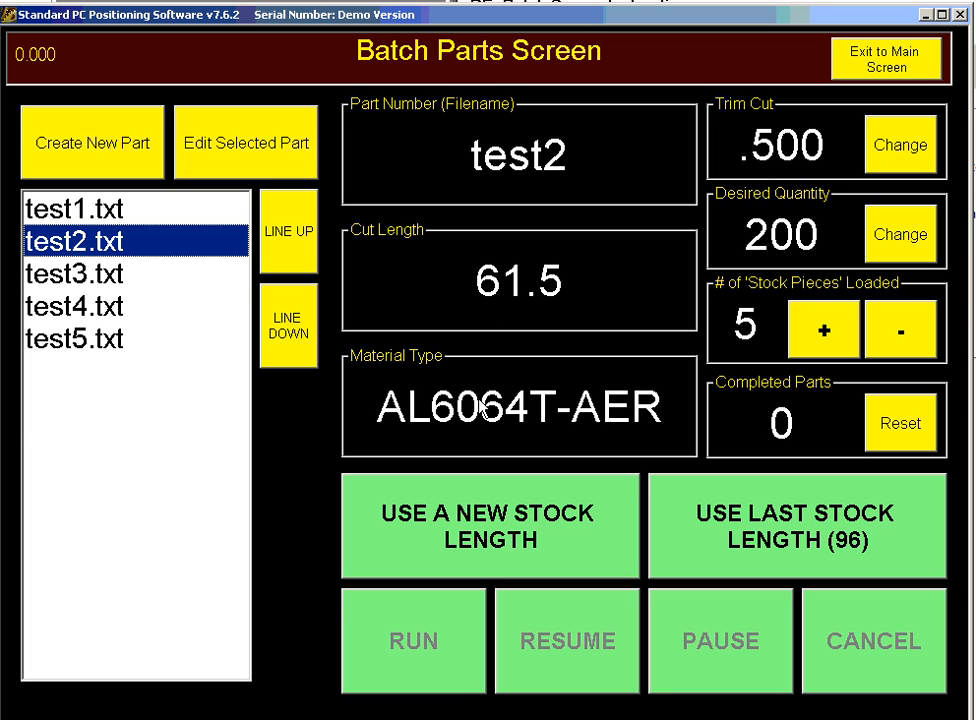
click(50, 288)
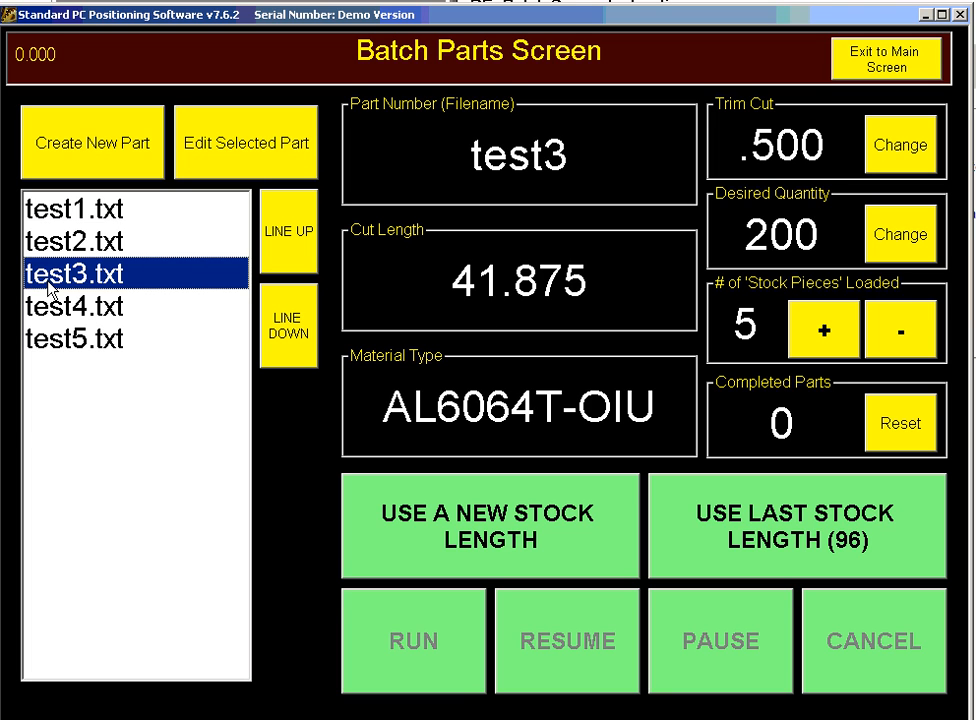
click(58, 310)
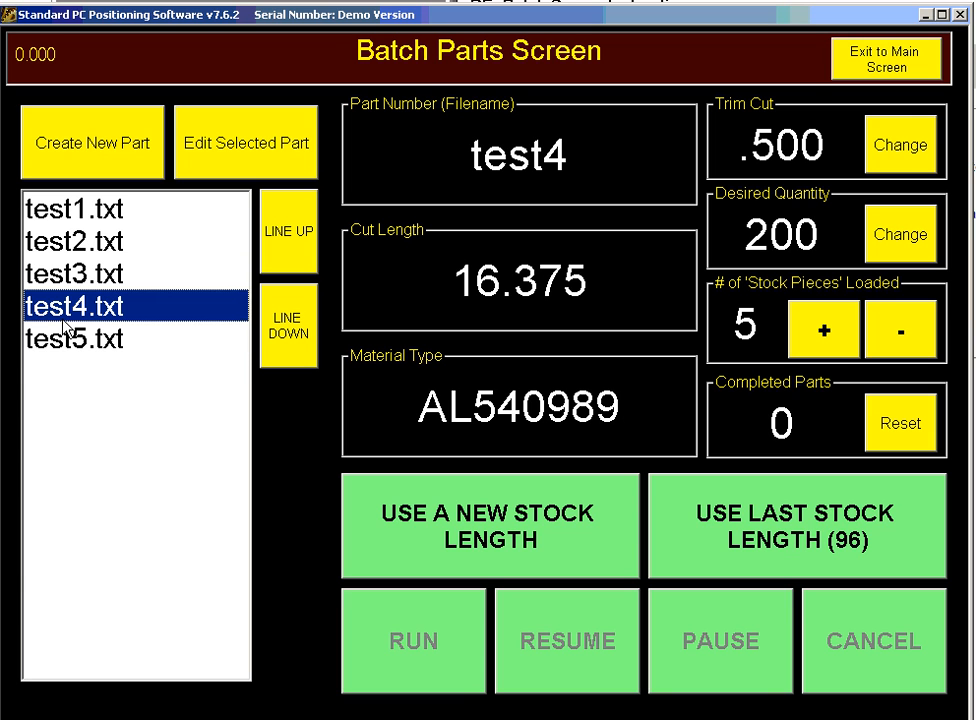
click(64, 335)
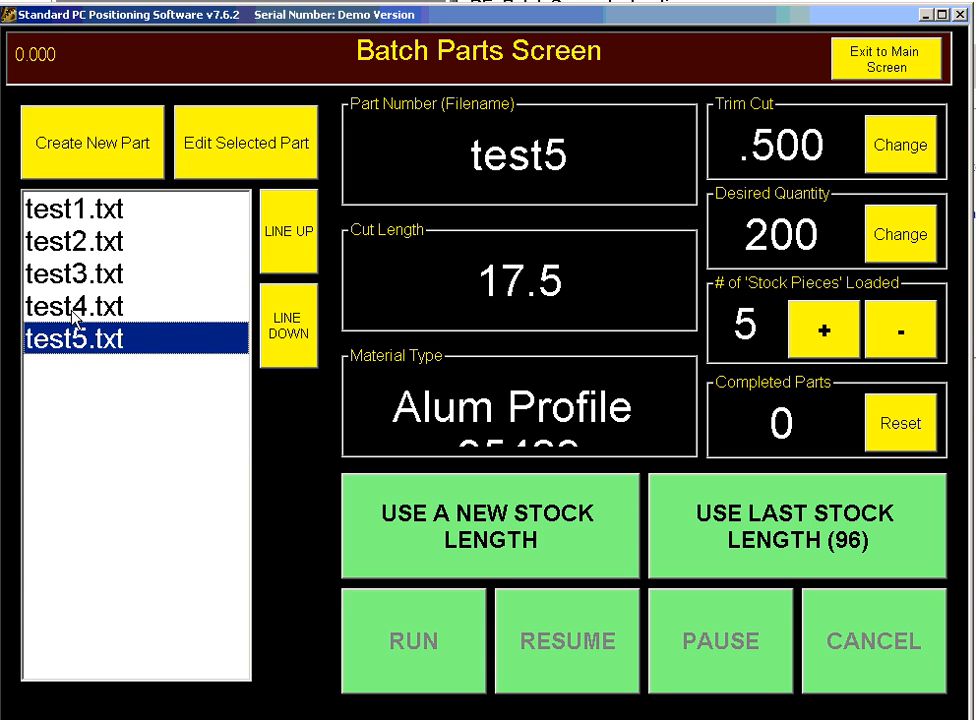
- Step back through test4 and test3 to test2, then start a new batch part
click(72, 312)
click(75, 287)
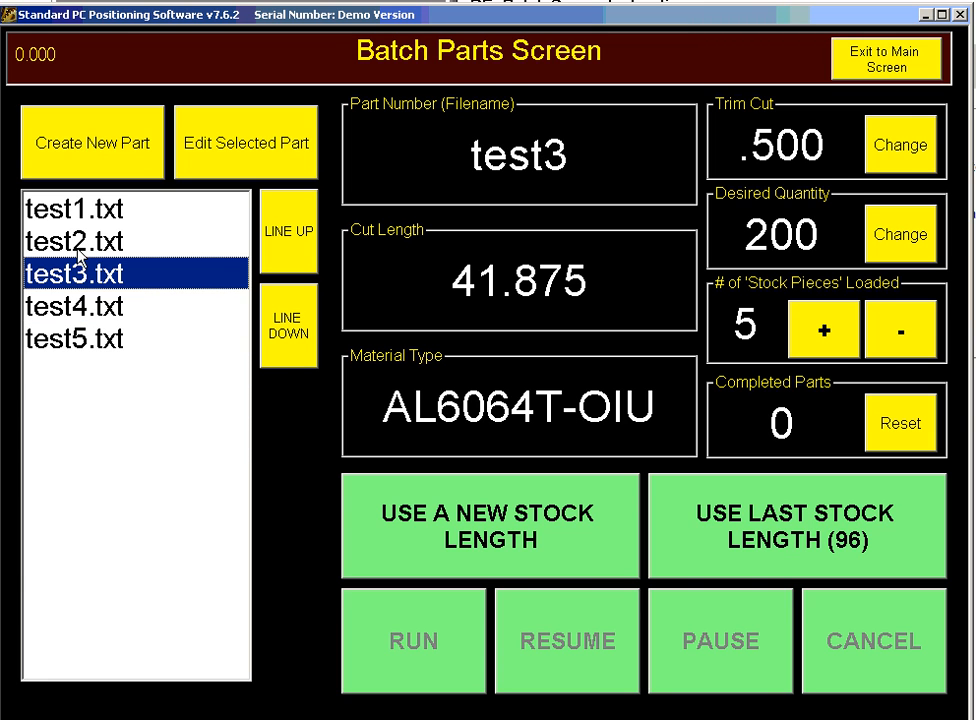
click(82, 250)
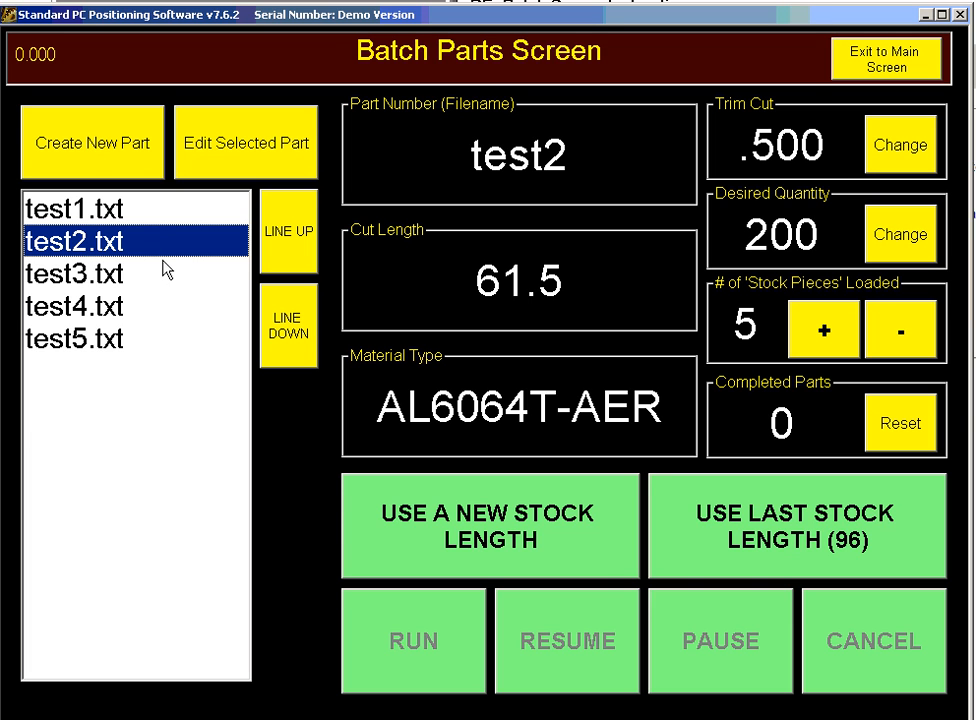
click(98, 148)
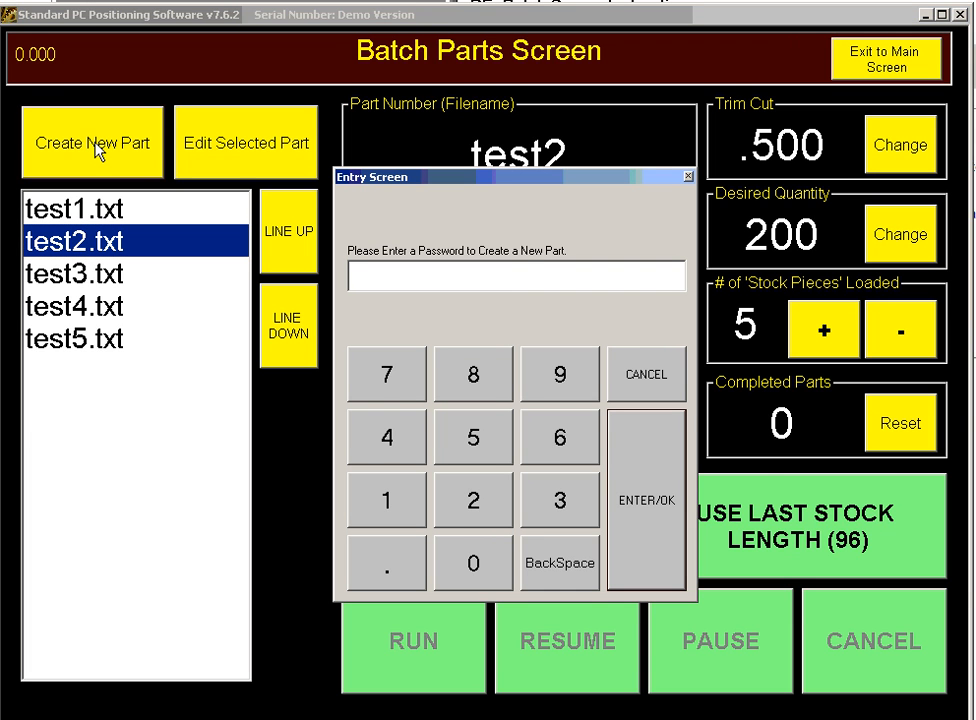
- Enter the access password, then give the new part name Test6 and cut length 12.438
key(Return)
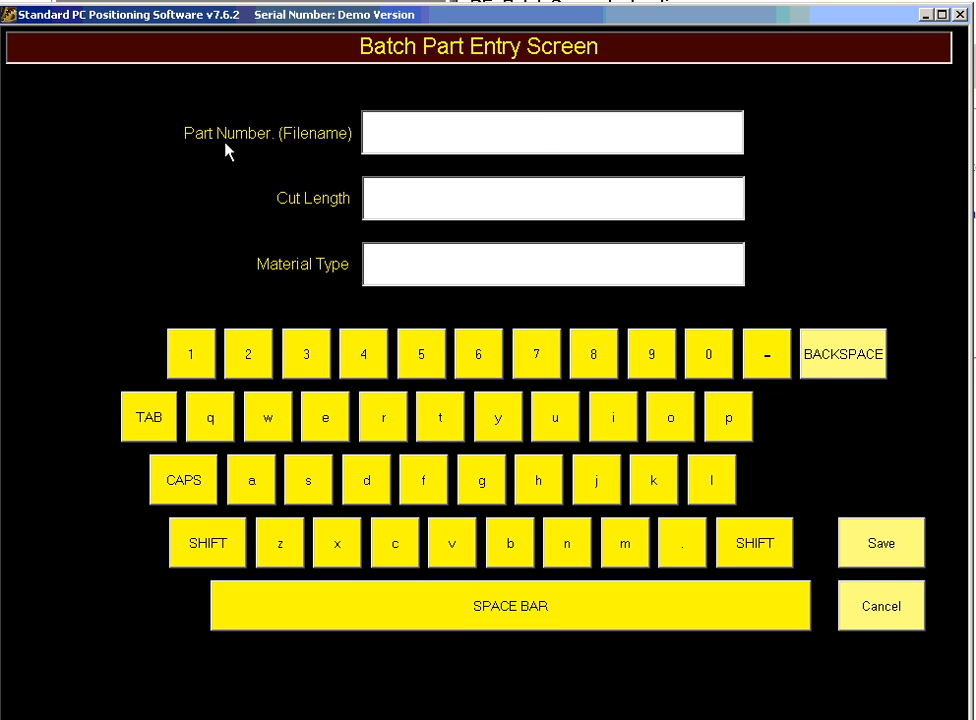
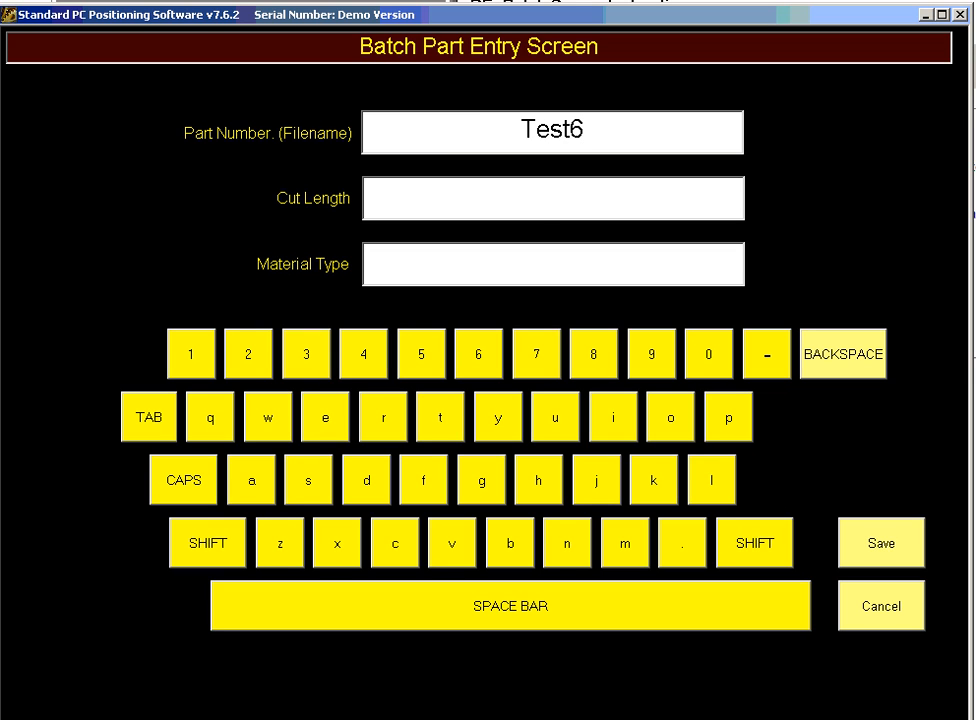
key(Tab)
- Set the material type to 3/4 X 2 OAK and save part Test6
key(Tab)
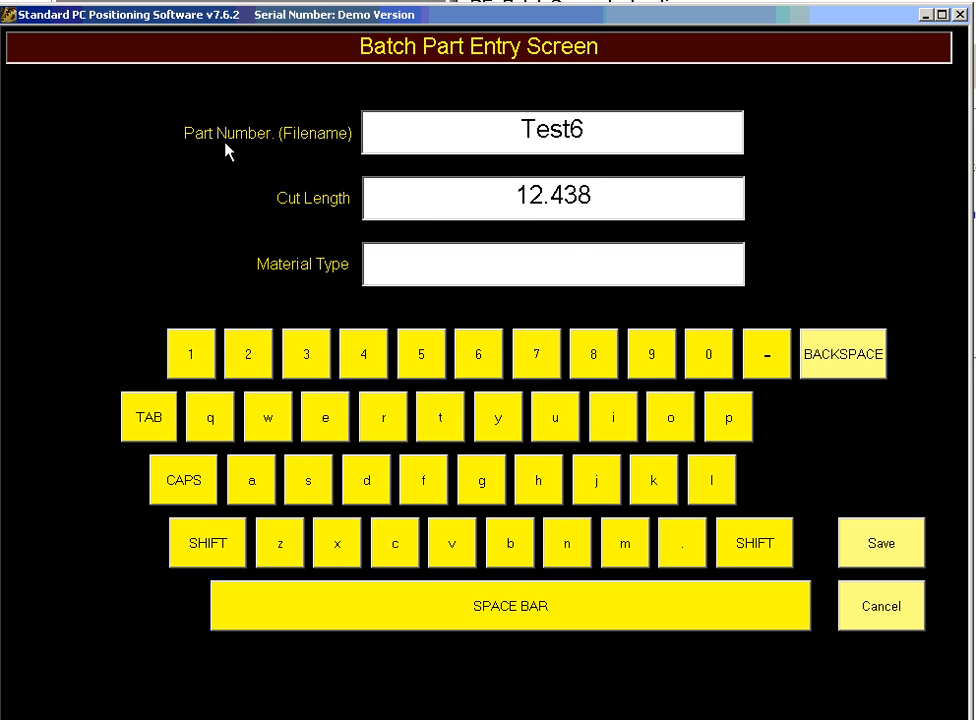
text(3/47 X=)
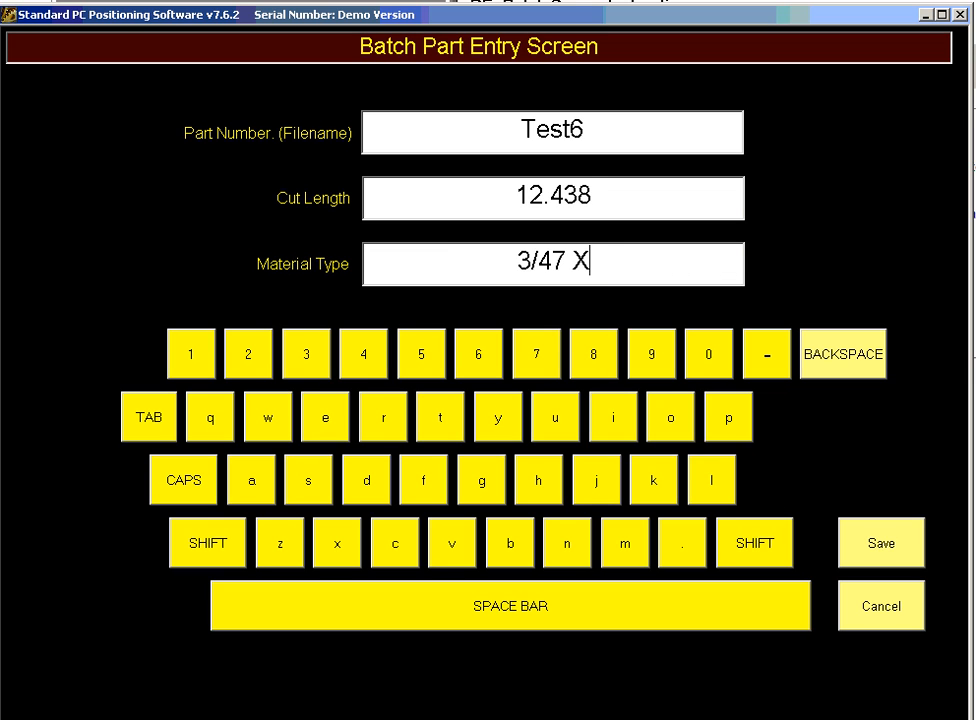
key(BackSpace)
key(BackSpace)
key(BackSpace)
key(BackSpace)
text(X )
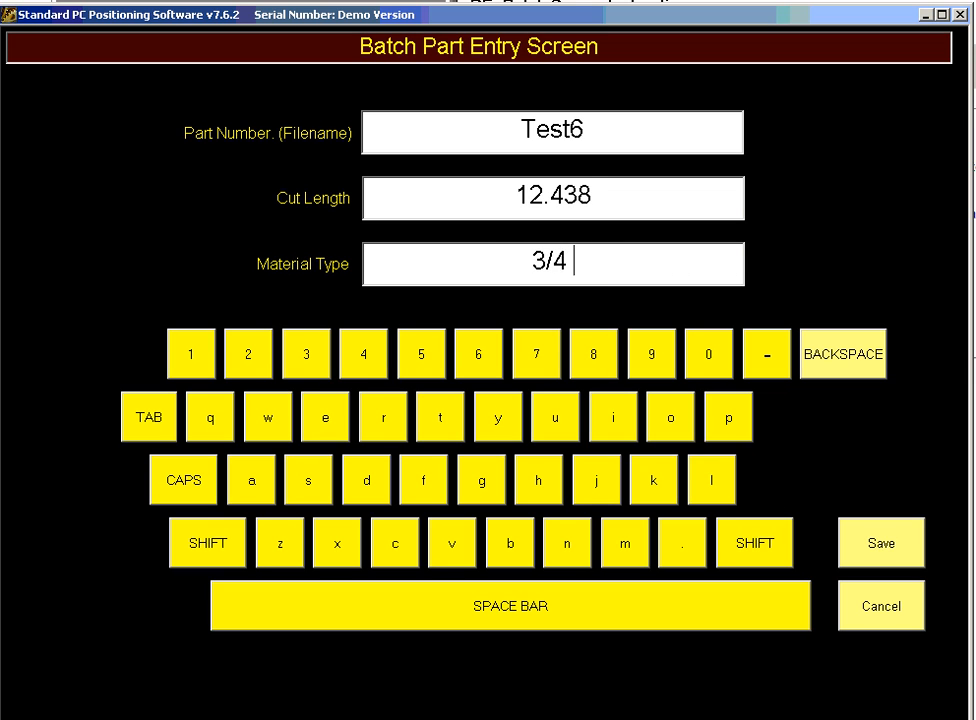
text(2 OAK)
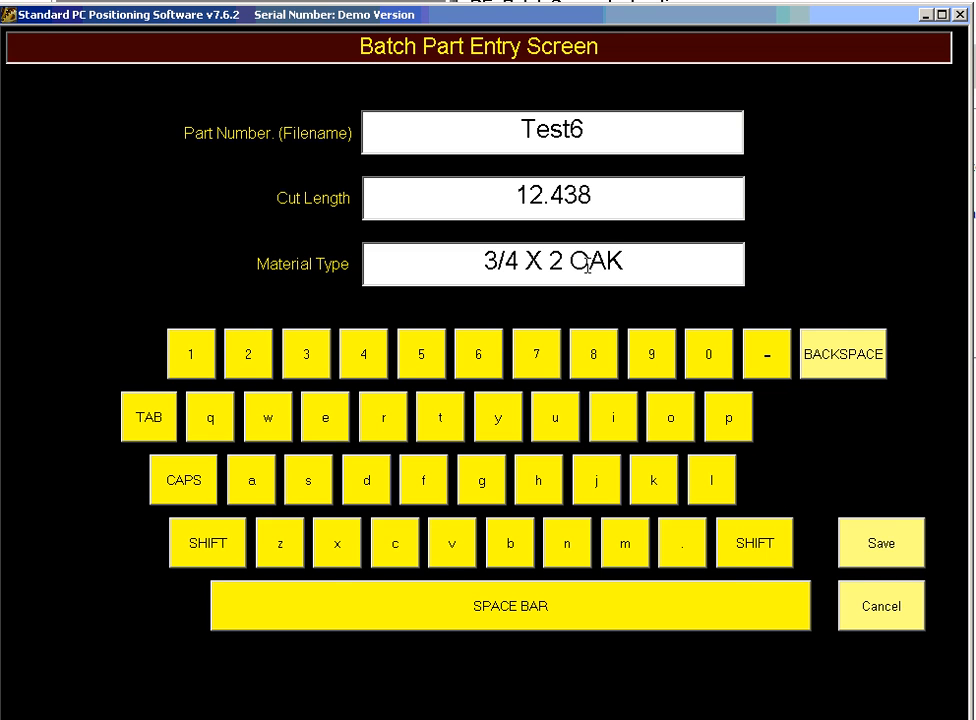
click(918, 527)
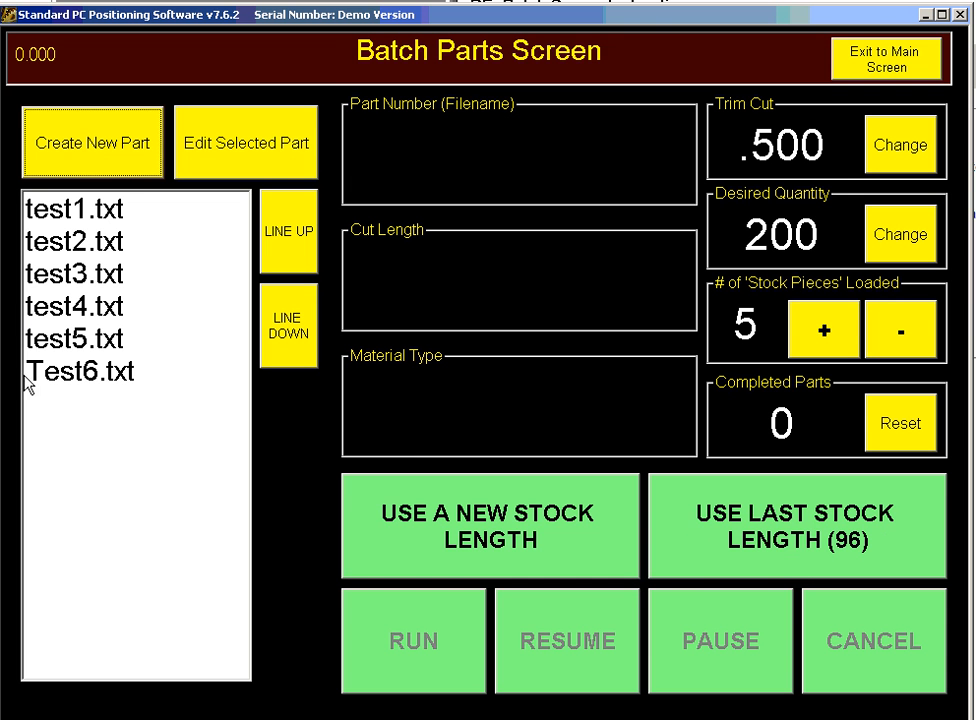
- Load Test6.txt from the parts list onto the Batch Parts Screen
click(103, 382)
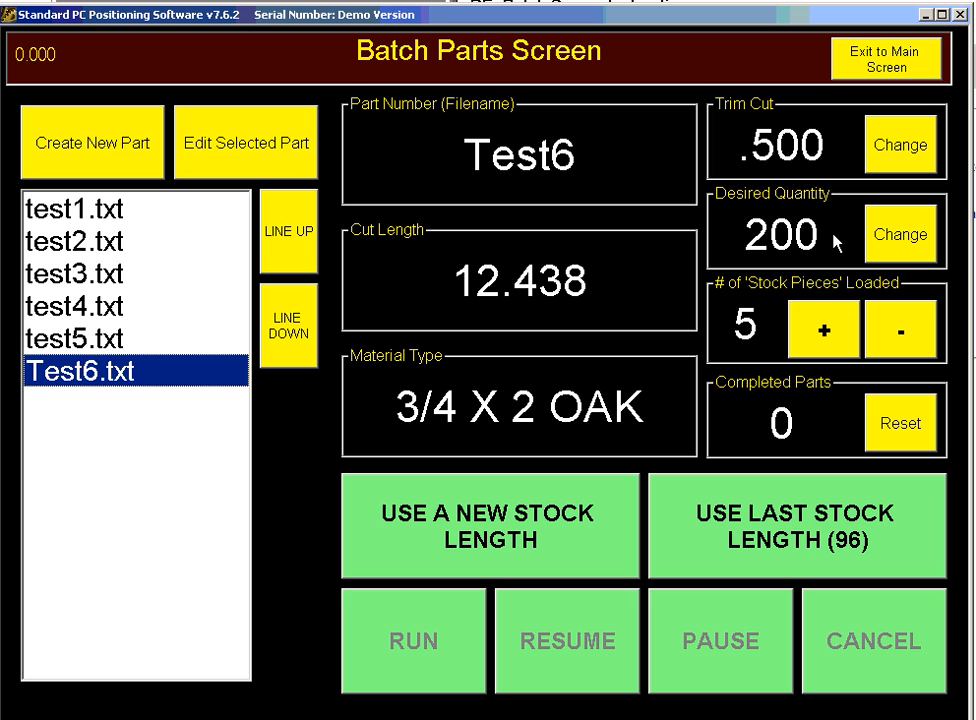
- Change Test6's desired quantity from 200 to 500 on the keypad
click(895, 238)
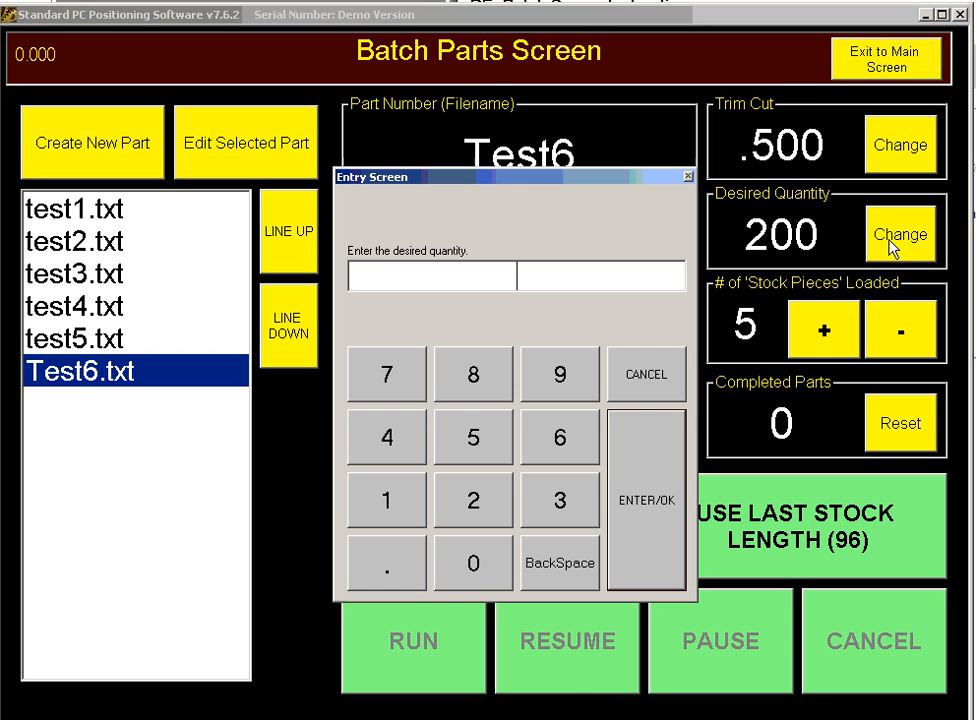
text(500)
click(634, 463)
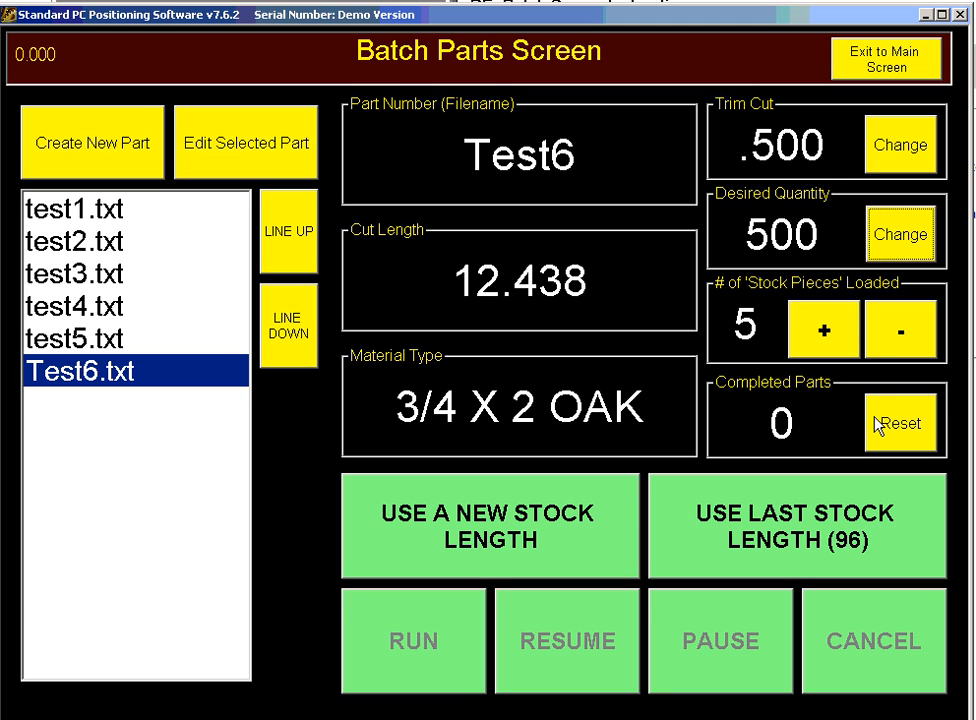
- Lower and then raise the # of Stock Pieces Loaded, aiming for 4
click(900, 331)
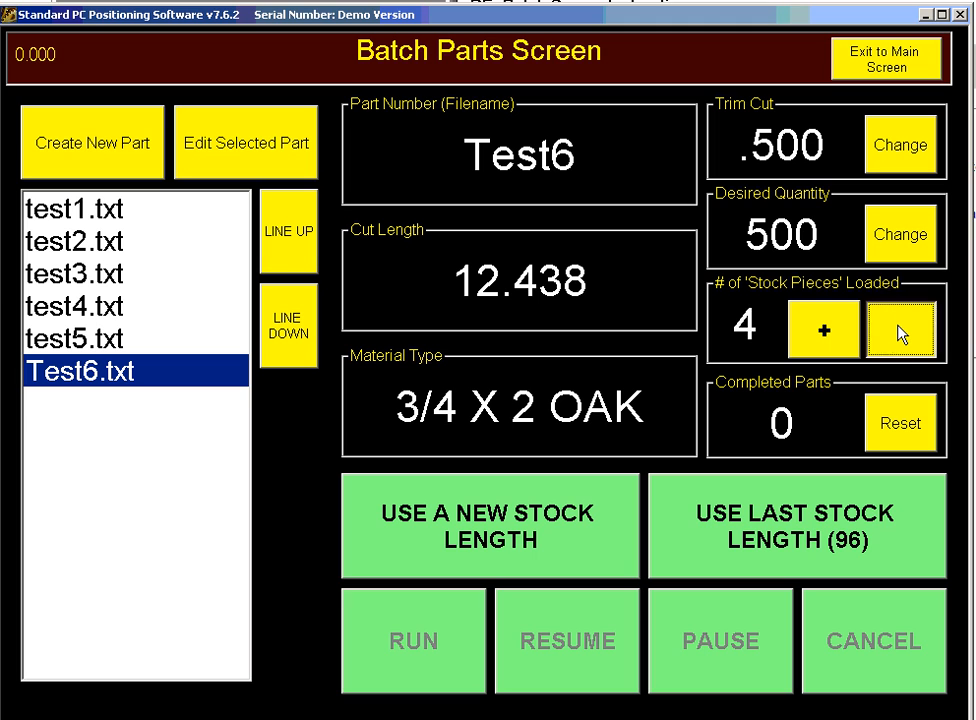
click(900, 331)
click(900, 331)
click(900, 331)
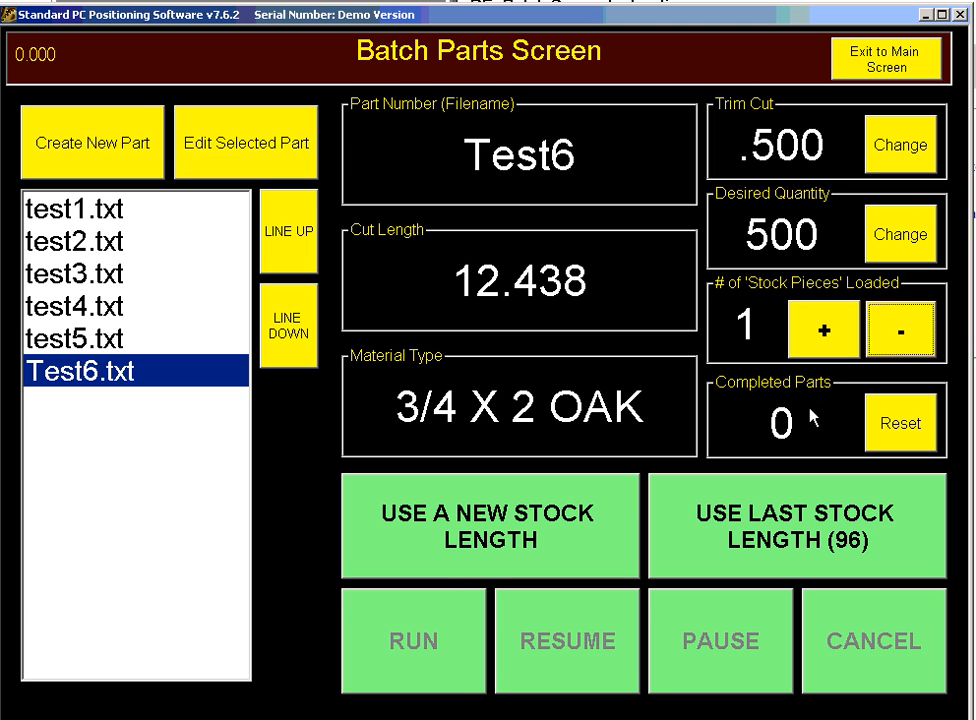
click(820, 325)
click(820, 325)
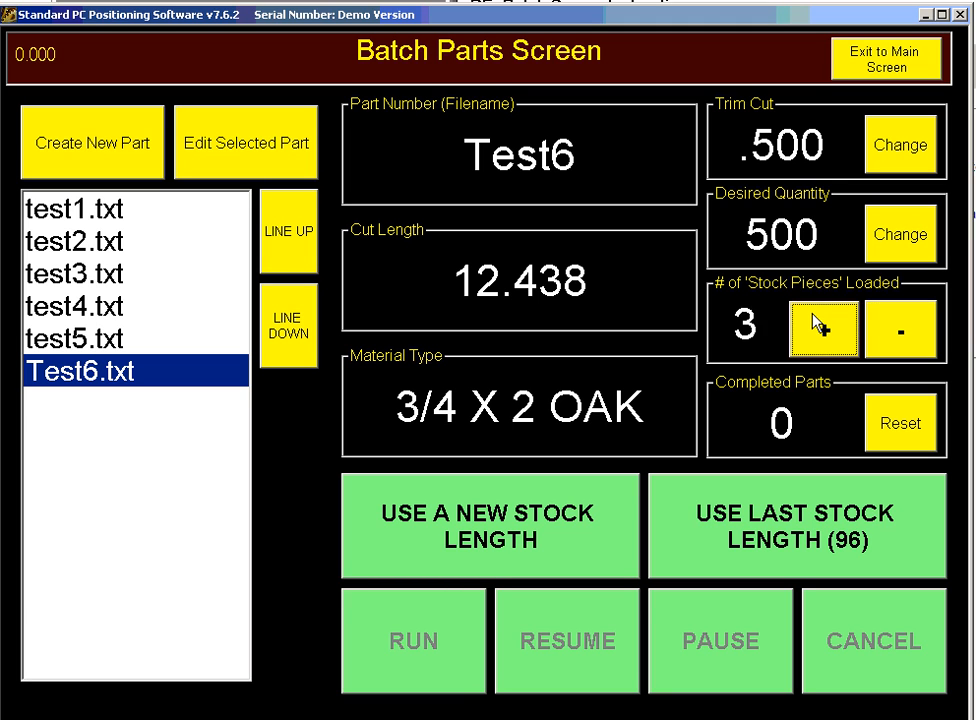
click(820, 325)
- View parts test1, test2 and test3, then reselect Test6.txt
click(74, 216)
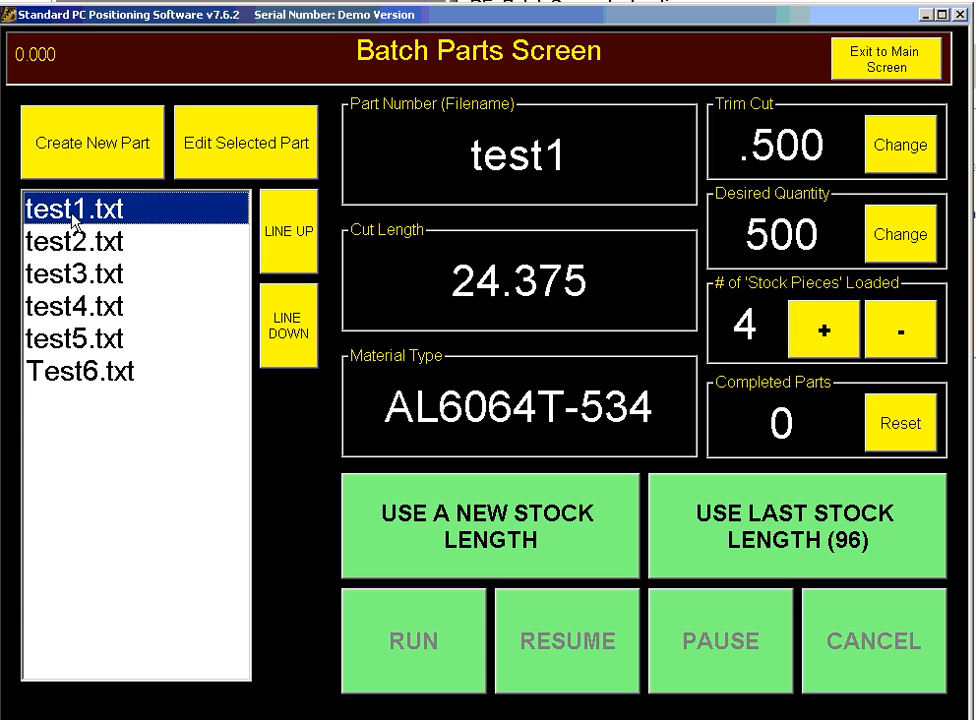
click(78, 242)
click(90, 285)
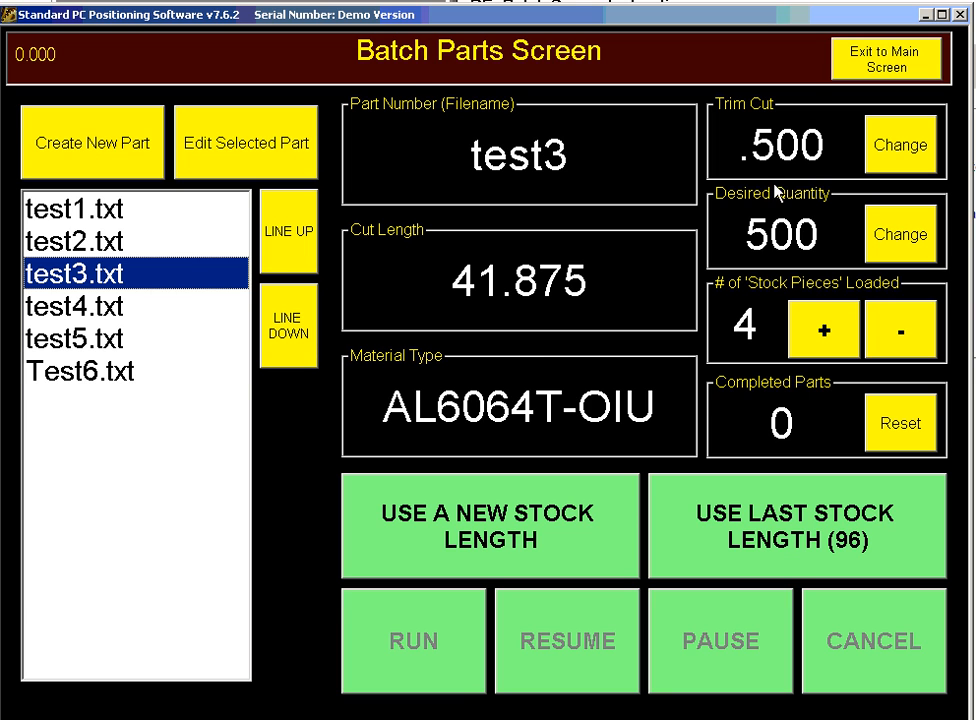
click(105, 371)
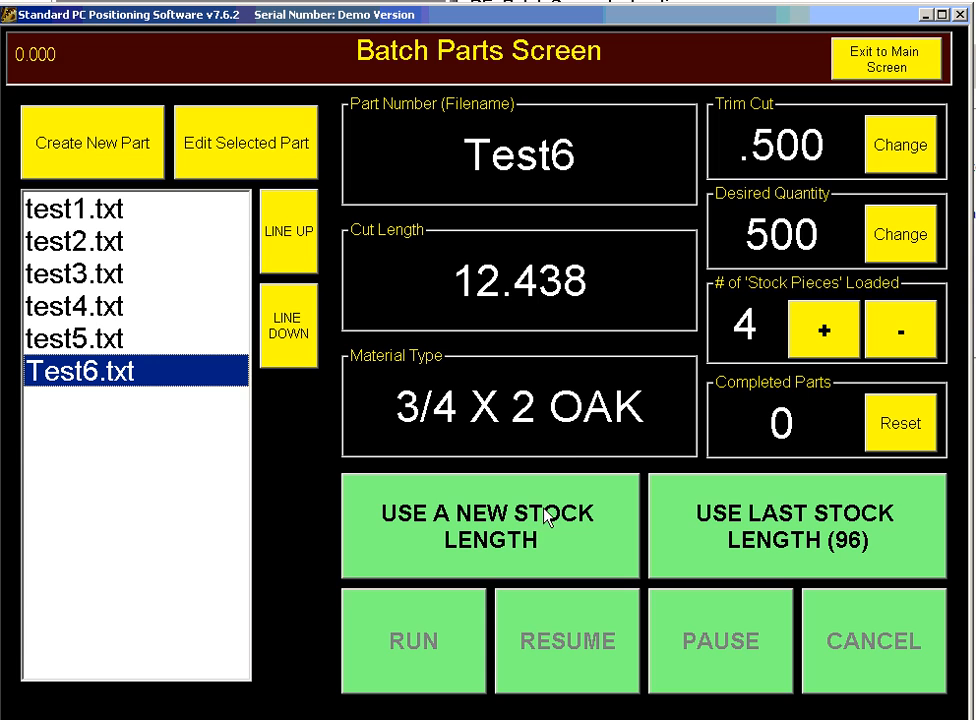
- Choose USE A NEW STOCK LENGTH and enter 120 as the material length
click(533, 537)
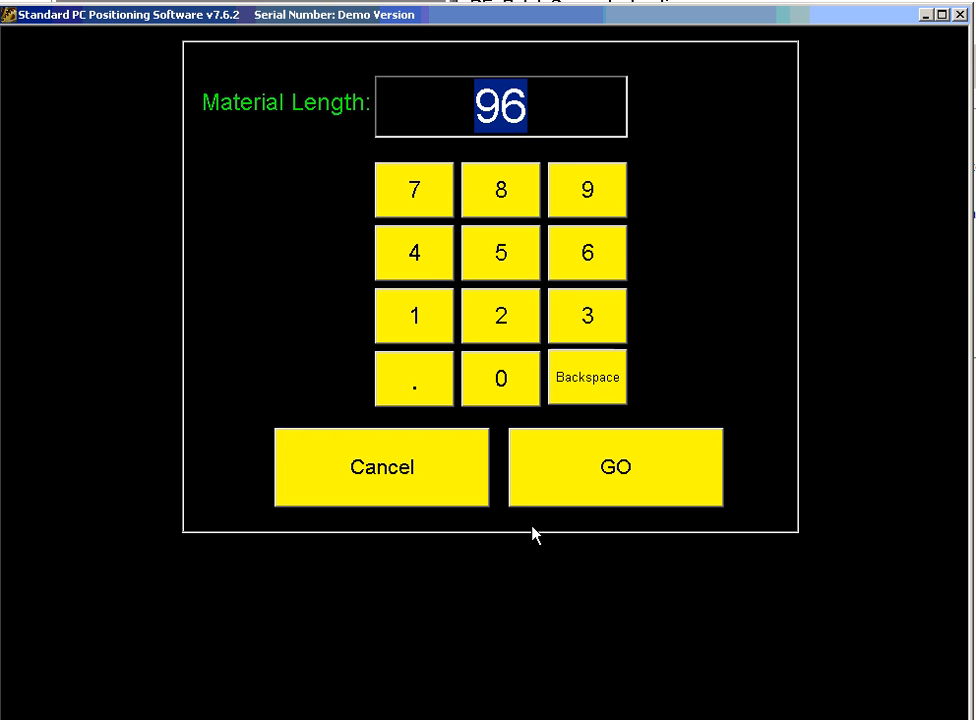
text(120)
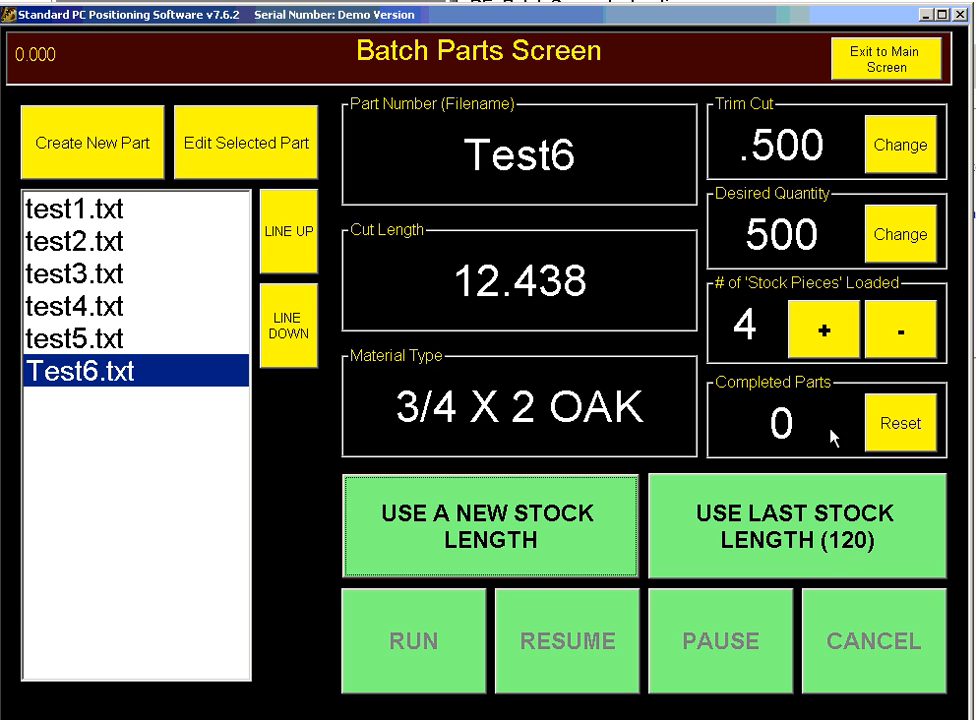
- Exit to the Main Screen, visit the Setup Screen, and return to Main
click(902, 62)
click(855, 100)
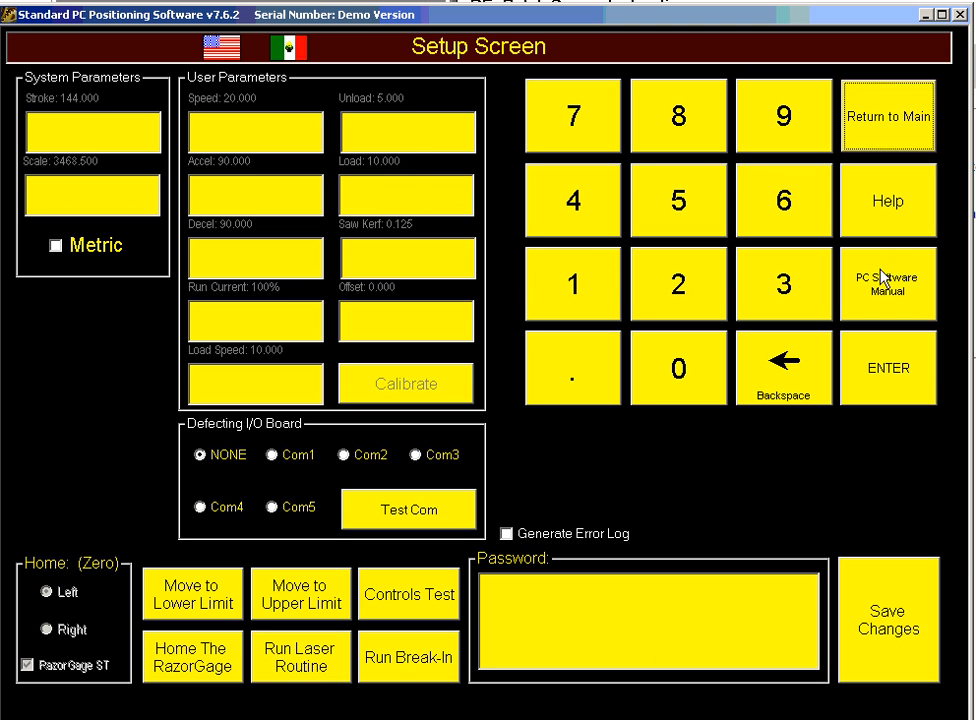
click(853, 118)
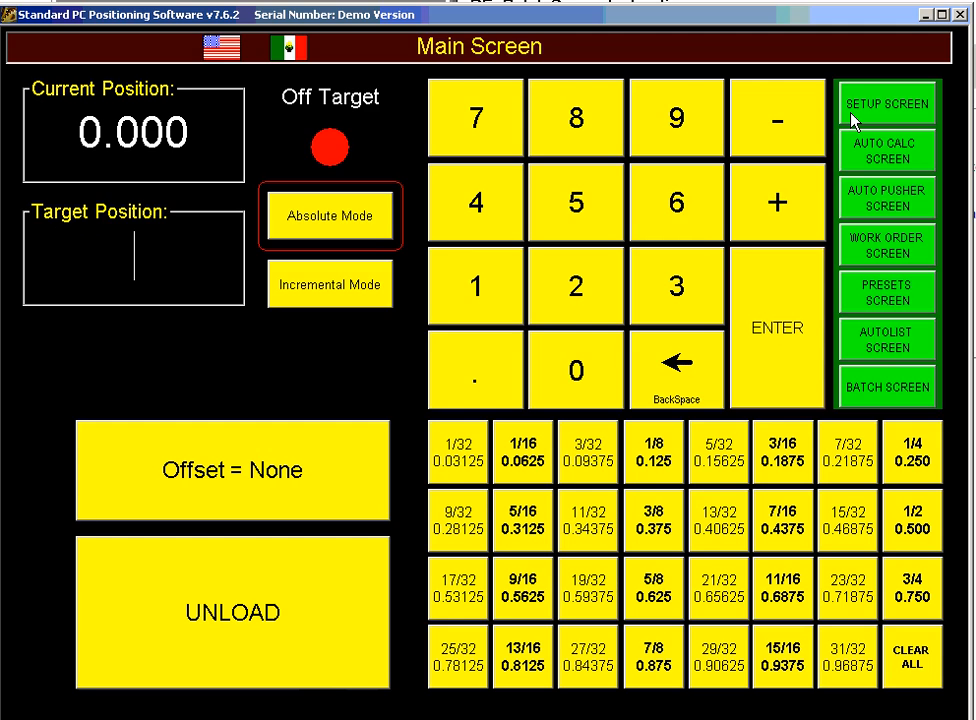
- Reopen the Batch Parts Screen via BATCH SCREEN, with Test6 still loaded
click(888, 385)
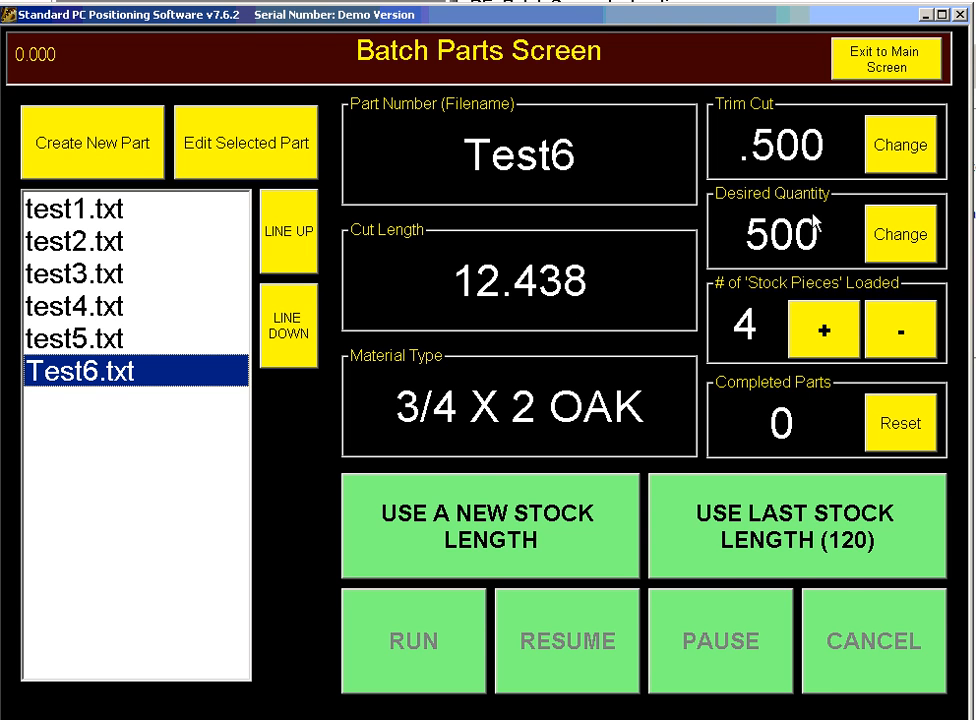
- Use Exit to Main Screen to leave the Batch Parts Screen
click(916, 51)
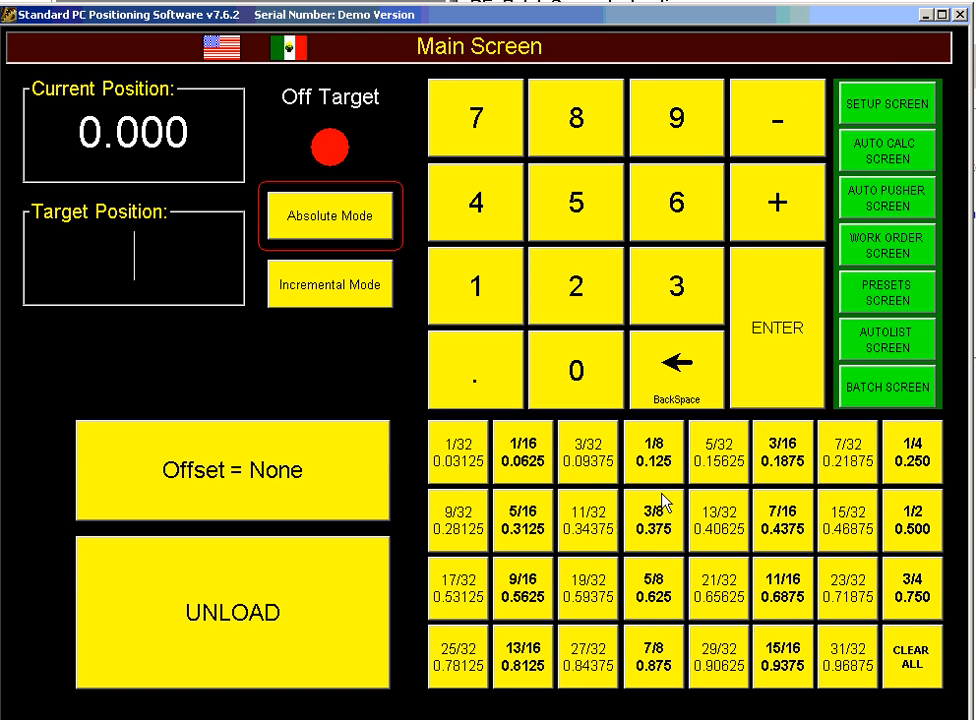